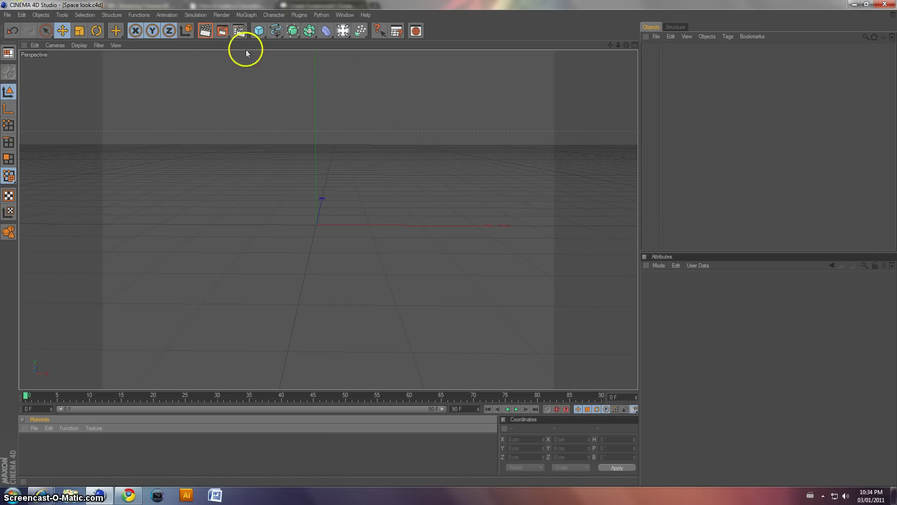
Add a default sphere (100 cm radius, 24 segments) at the scene origin.
left_click_drag(256, 35, 335, 36)
Give the sphere 600 segments and a 300 cm radius, then reframe it in the view.
left_click(688, 287)
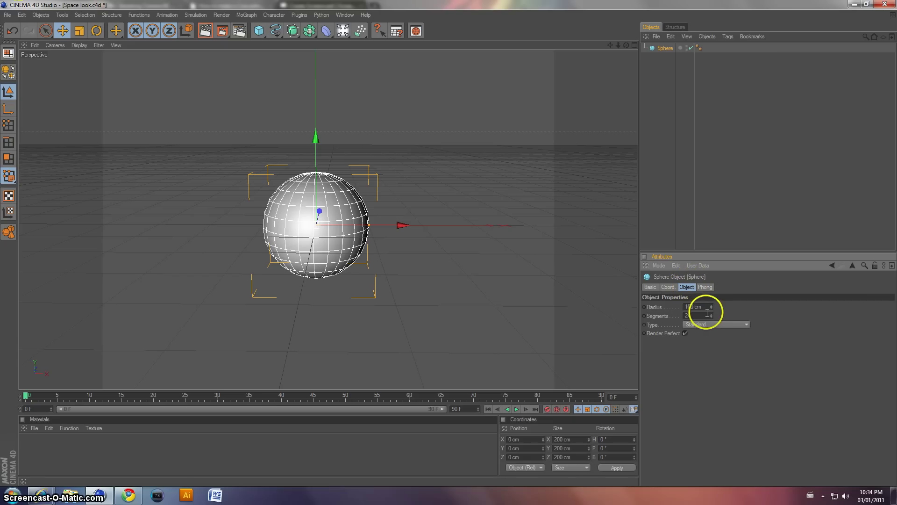
key("Tab")
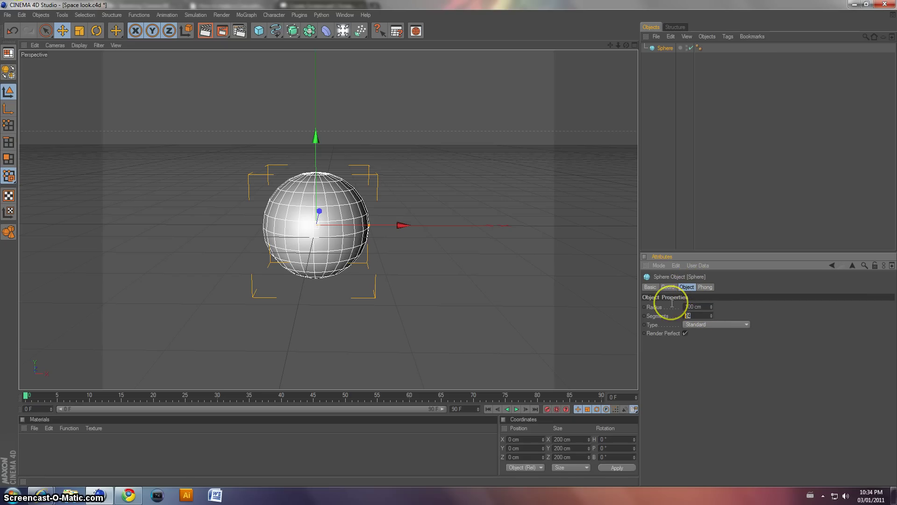
type("600")
key("Return")
left_click_drag(711, 304, 655, 297)
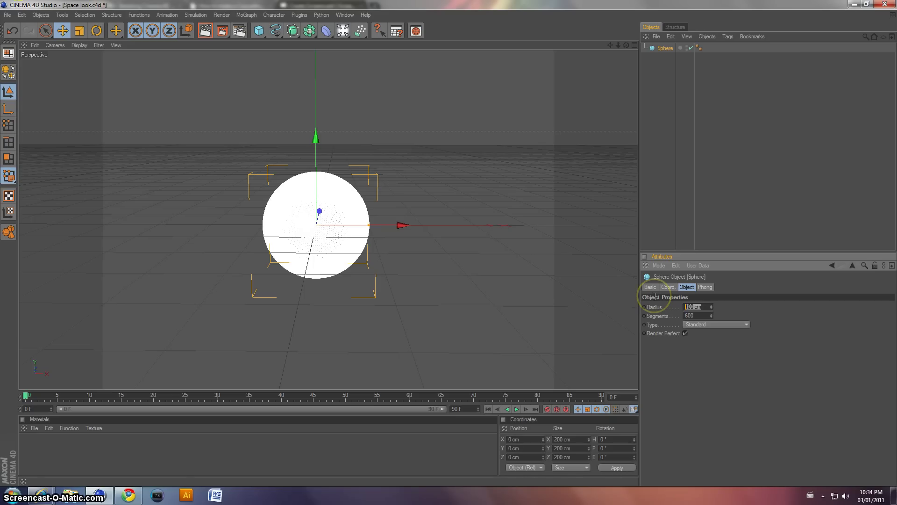
type("300")
key("Return")
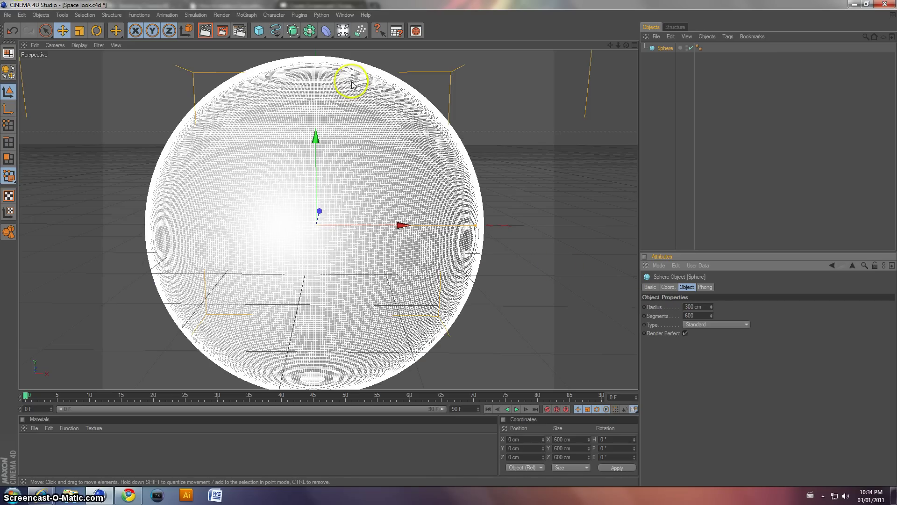
scroll(263, 216, "down", 2)
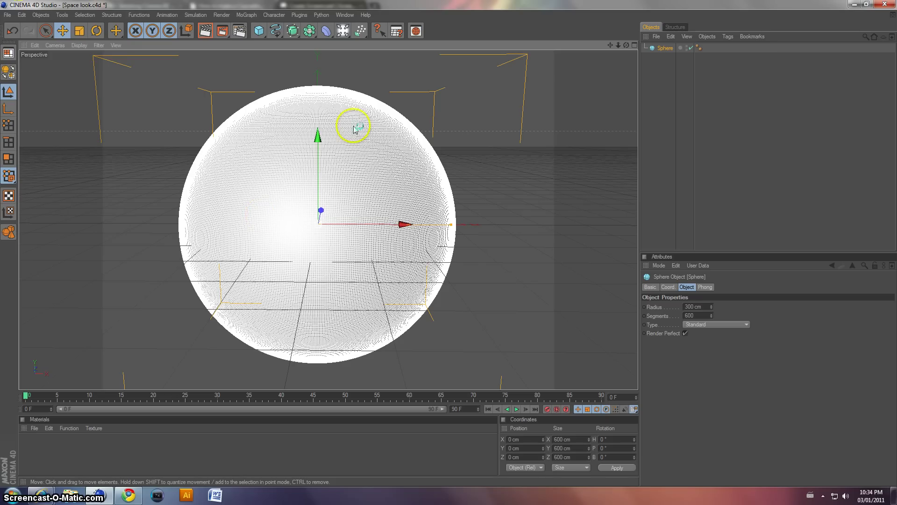
middle_click_drag(452, 240, 460, 241, "alt")
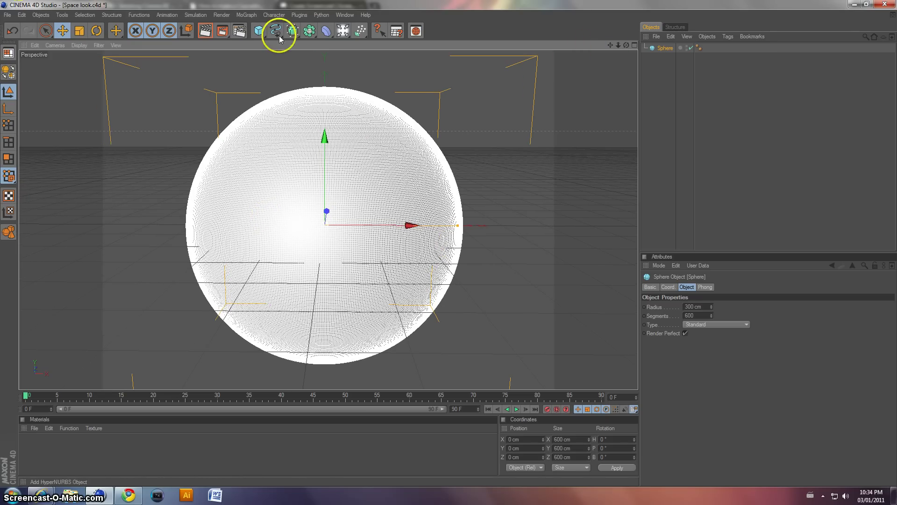
Add an Explosion deformer and parent it under the Sphere.
left_click(326, 32)
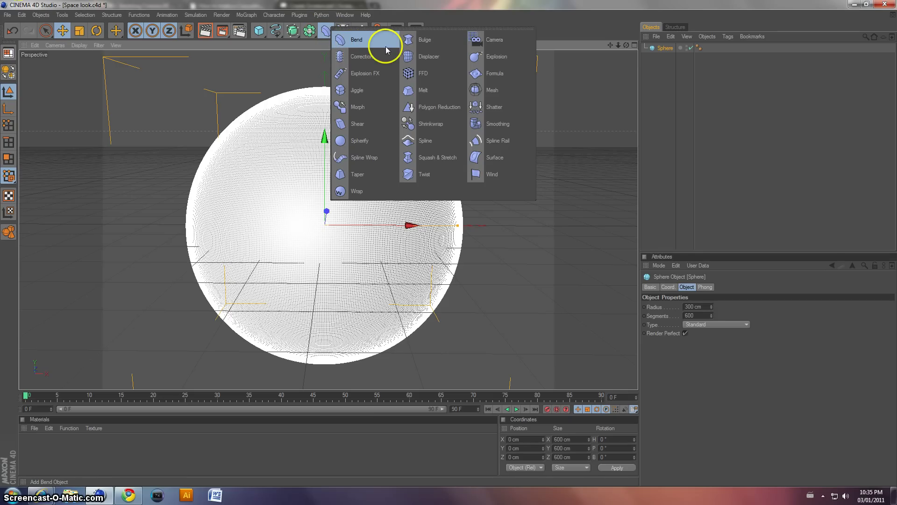
left_click(487, 60)
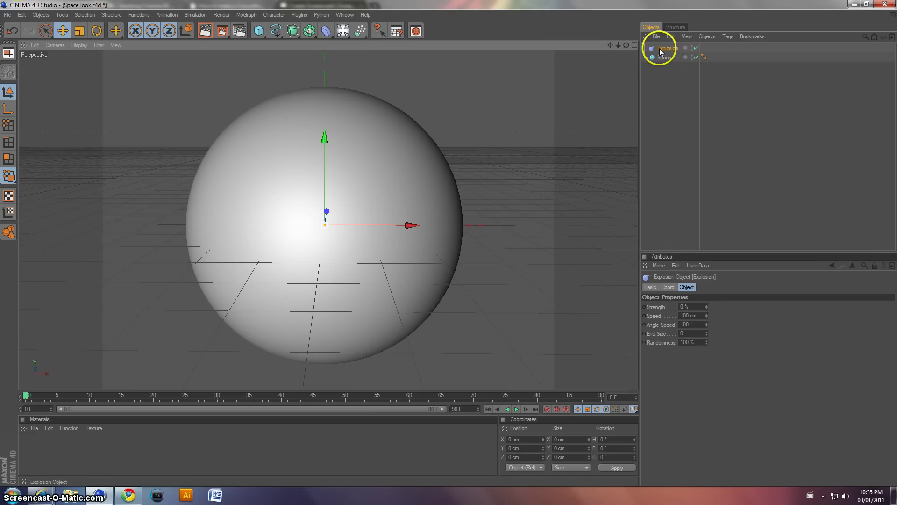
left_click_drag(662, 48, 662, 57)
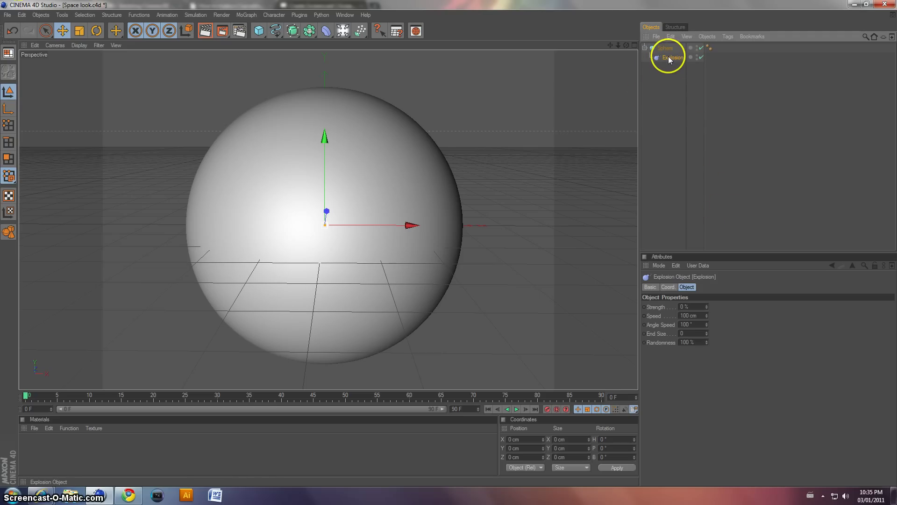
left_click_drag(668, 58, 666, 49)
left_click_drag(666, 46, 665, 50)
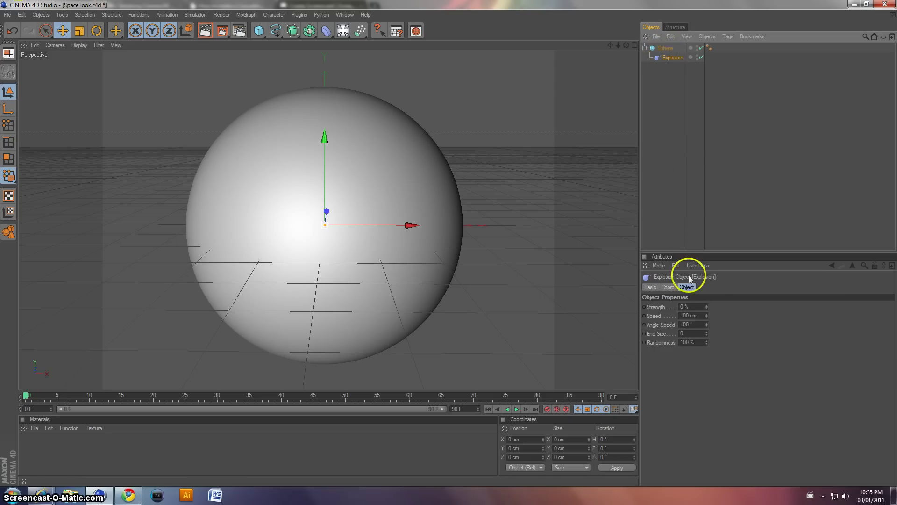
Raise the Explosion strength to about 81 % to scatter the sphere into star-like fragments.
mouse_move(707, 307)
left_mouse_down()
mouse_move(707, 287)
mouse_move(706, 306)
left_mouse_up()
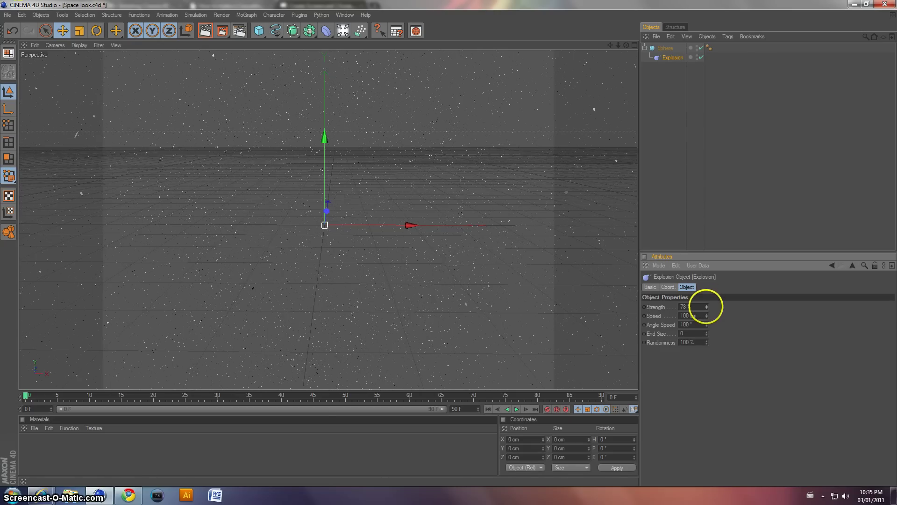
left_click(400, 274)
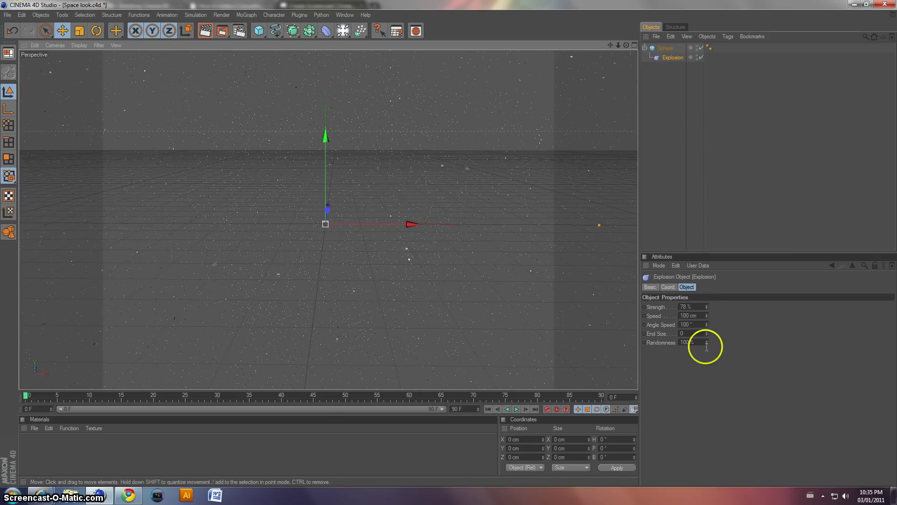
left_click_drag(706, 304, 705, 304)
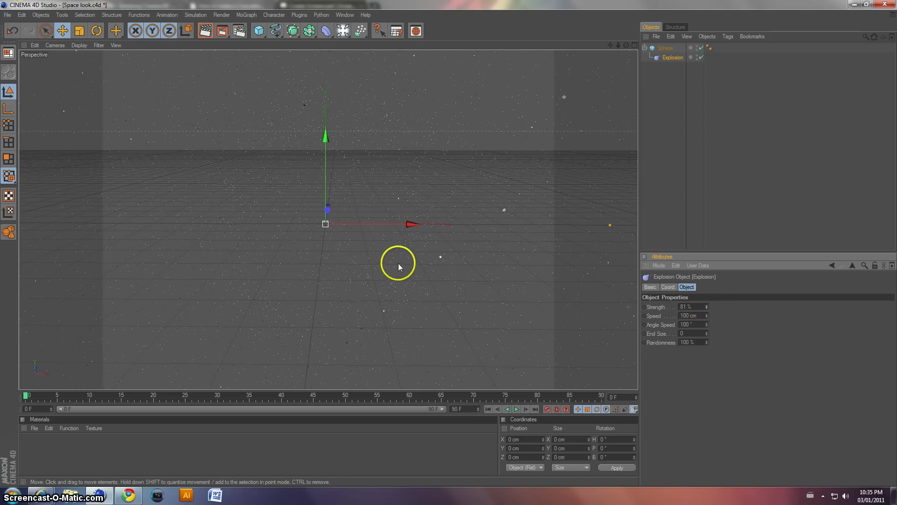
Render the active view to preview the black starfield.
left_click(205, 31)
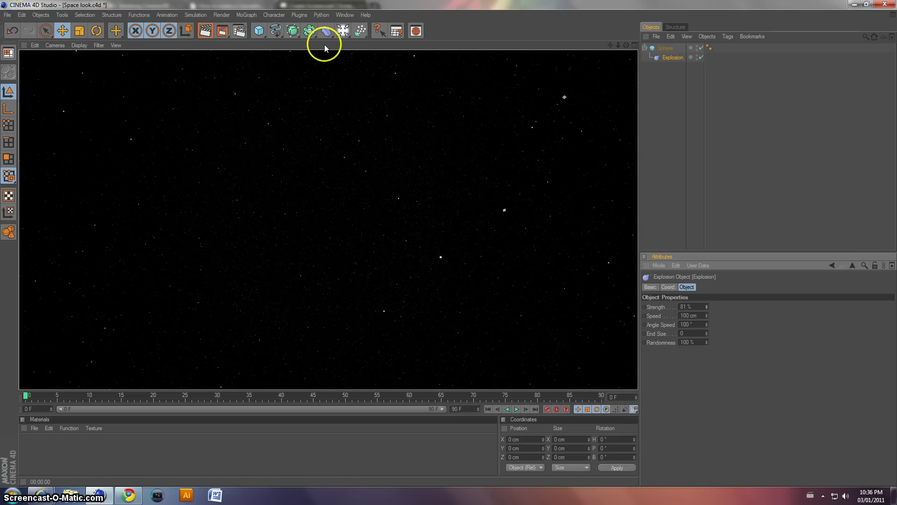
Bring up the list of lights available to add.
left_click(343, 31)
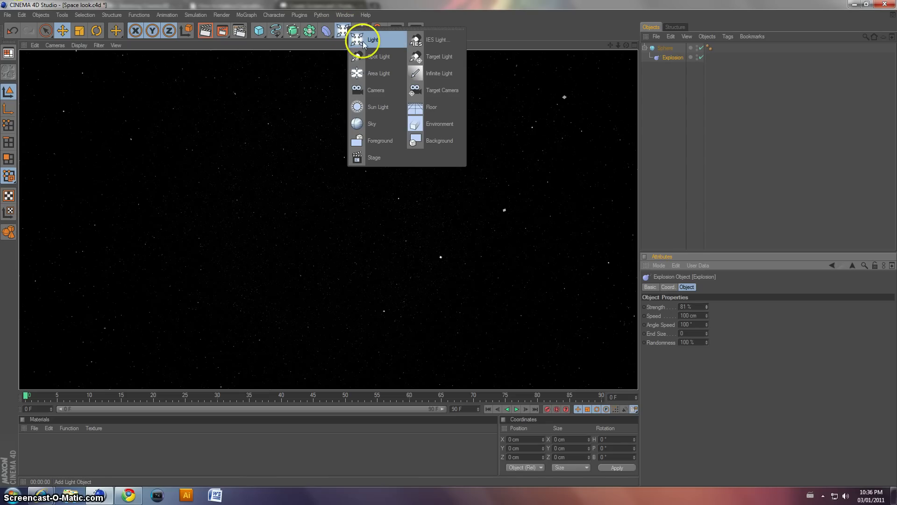
Add a light and colour it light blue (R 133, G 208, B 227).
left_click(364, 40)
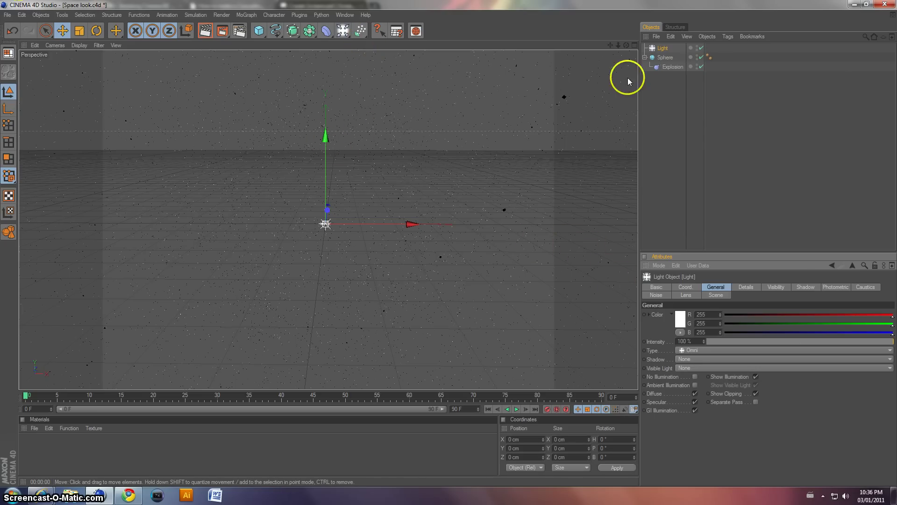
left_click(660, 49)
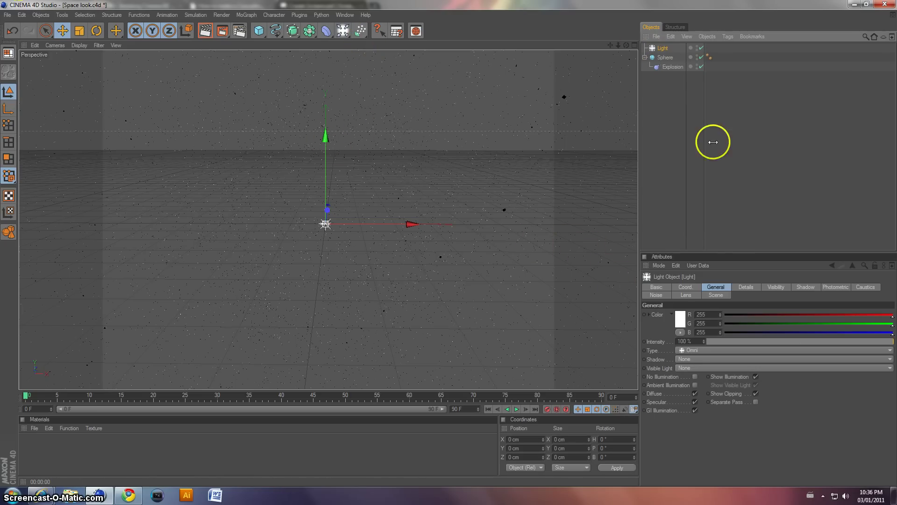
left_click(678, 322)
mouse_move(675, 271)
left_mouse_down()
mouse_move(457, 125)
mouse_move(481, 149)
mouse_move(432, 148)
left_mouse_up()
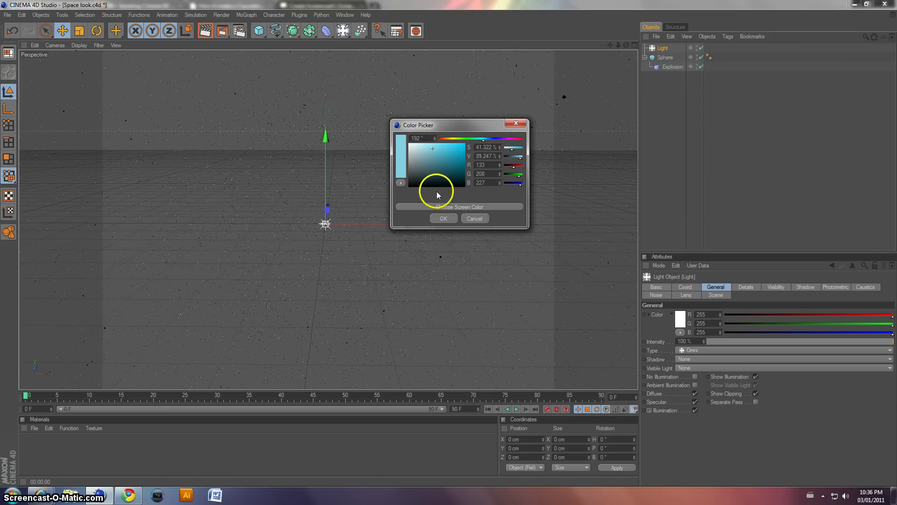
left_click(446, 218)
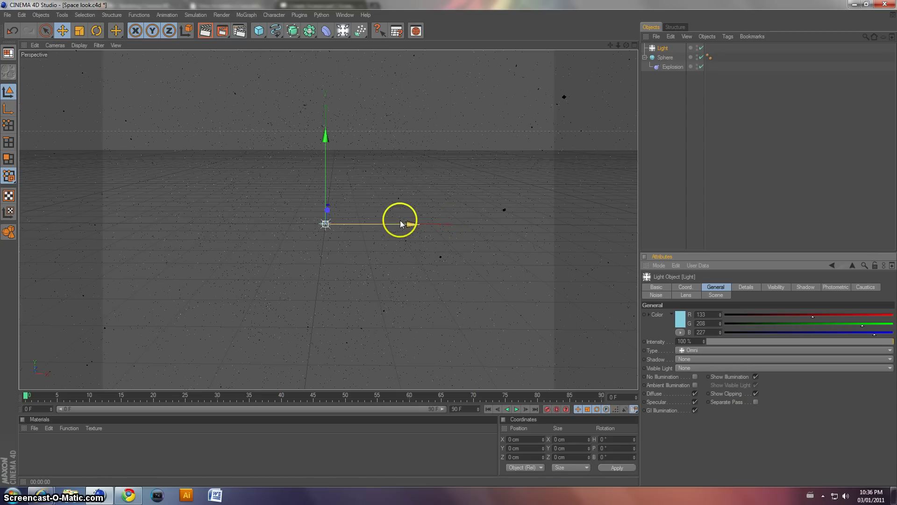
Nudge the light slightly along X and set its Visible Light to Volumetric.
left_click_drag(400, 221, 449, 243)
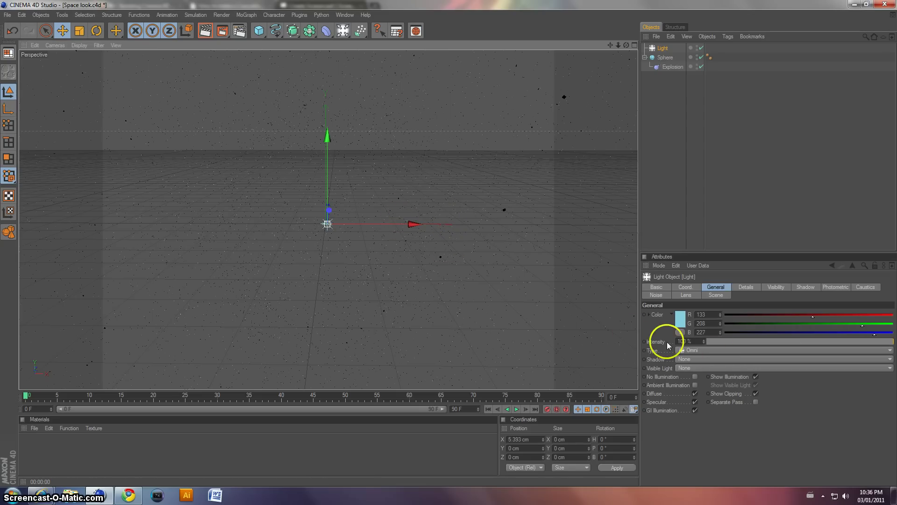
left_click(684, 369)
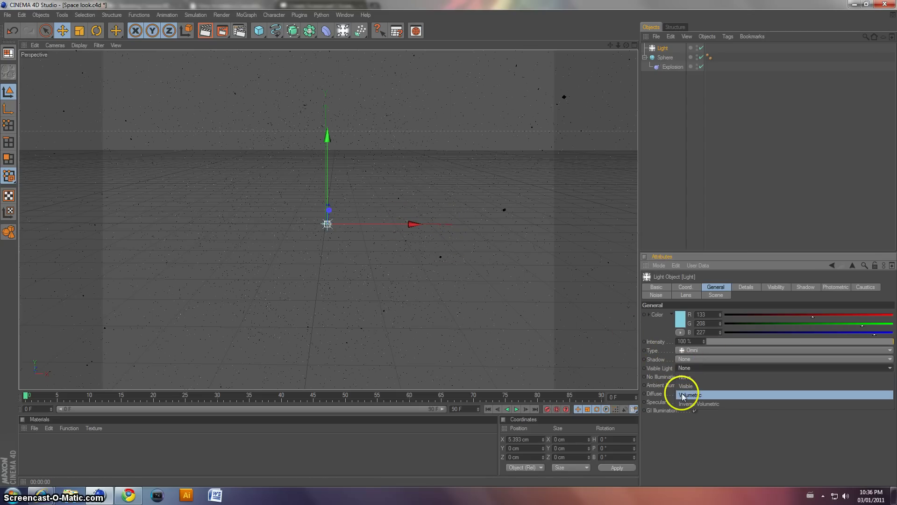
left_click(683, 395)
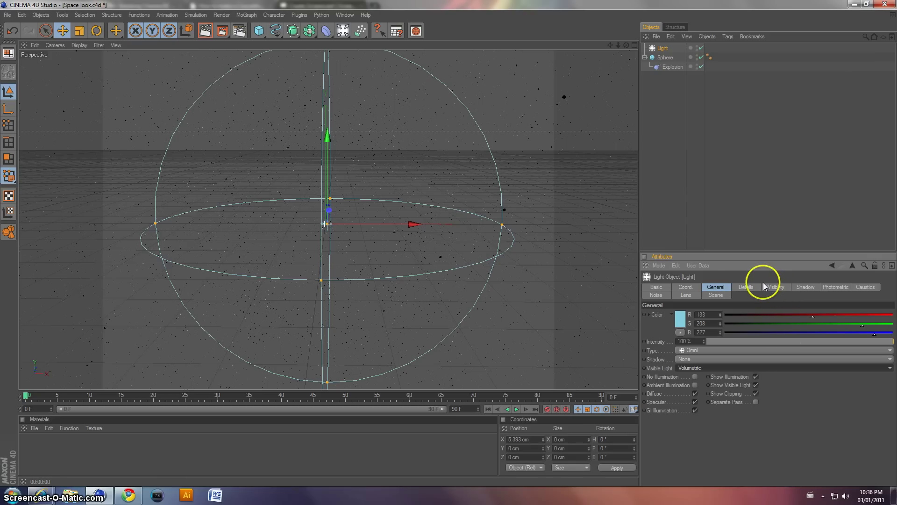
Apply Soft Turbulence noise to the light's Visibility and switch to the four-view layout.
left_click(660, 296)
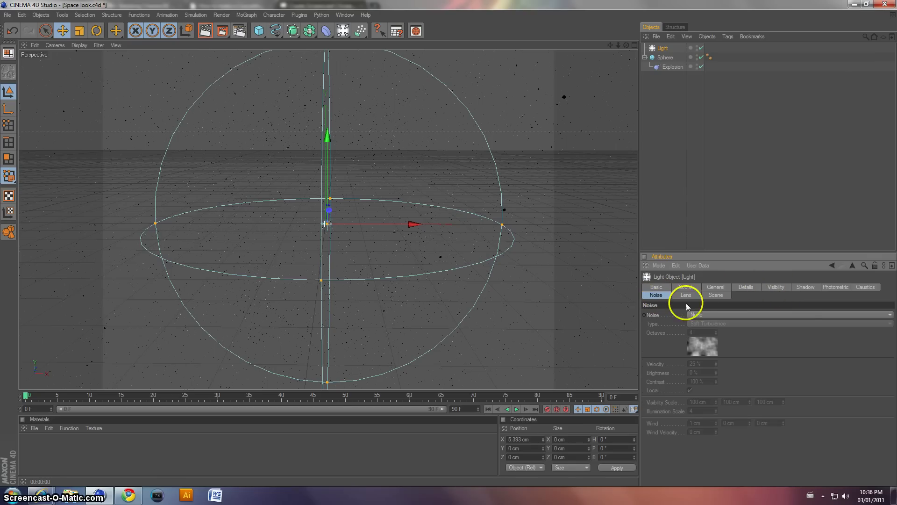
left_click(692, 315)
left_click(700, 342)
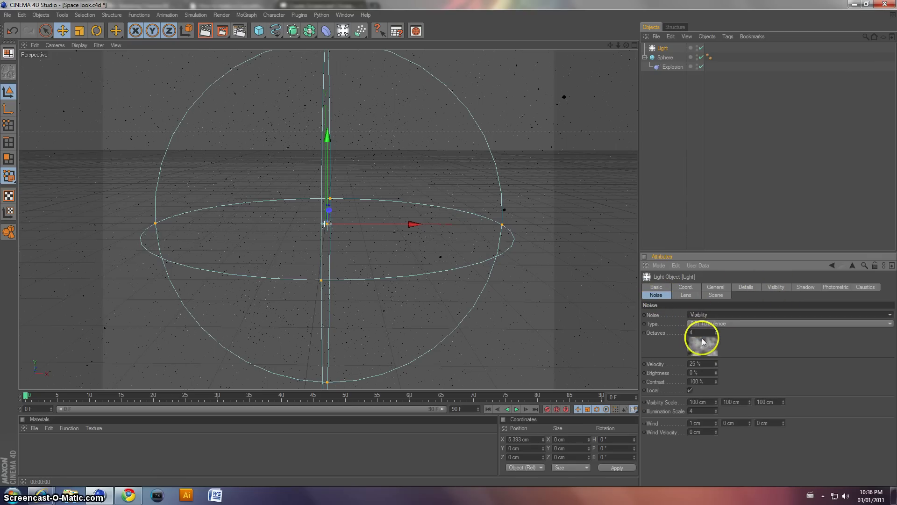
left_click(701, 324)
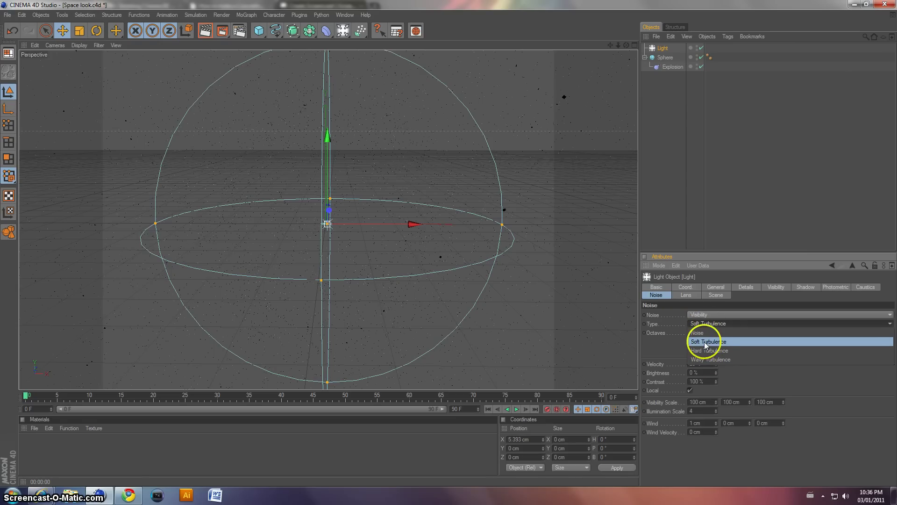
left_click(710, 341)
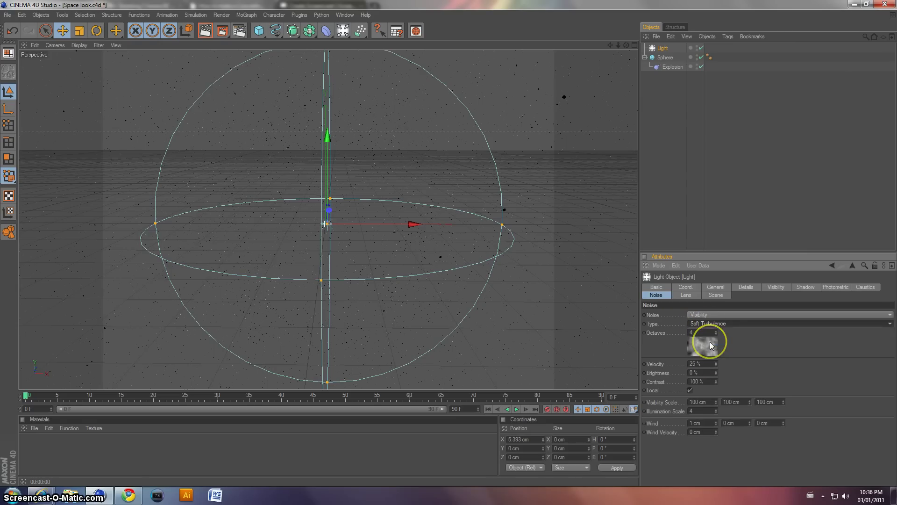
left_click(656, 48)
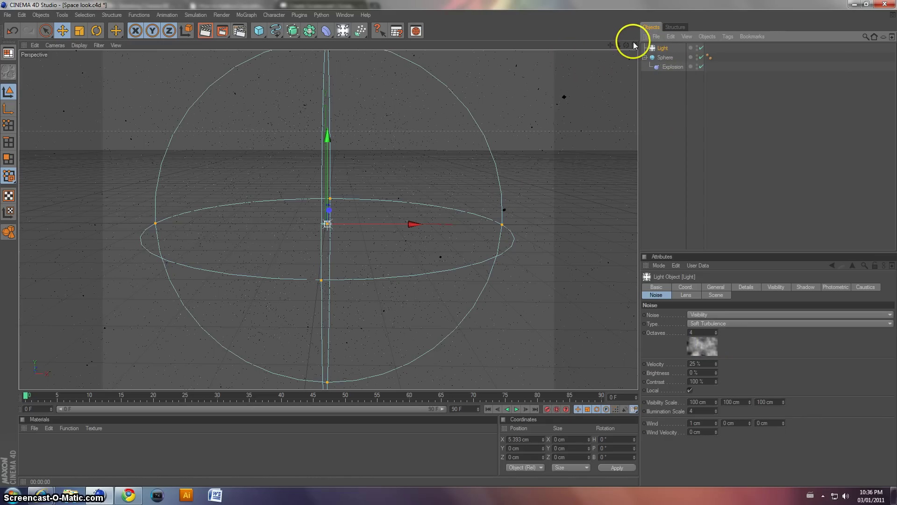
left_click(634, 45)
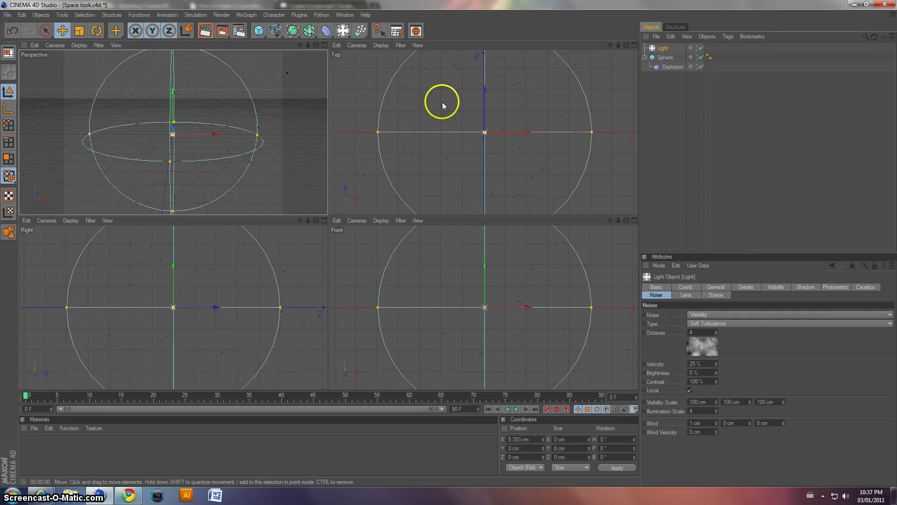
Enlarge the light's visible radius sphere in the Top view, then maximise the Perspective view.
scroll(442, 102, "down", 4)
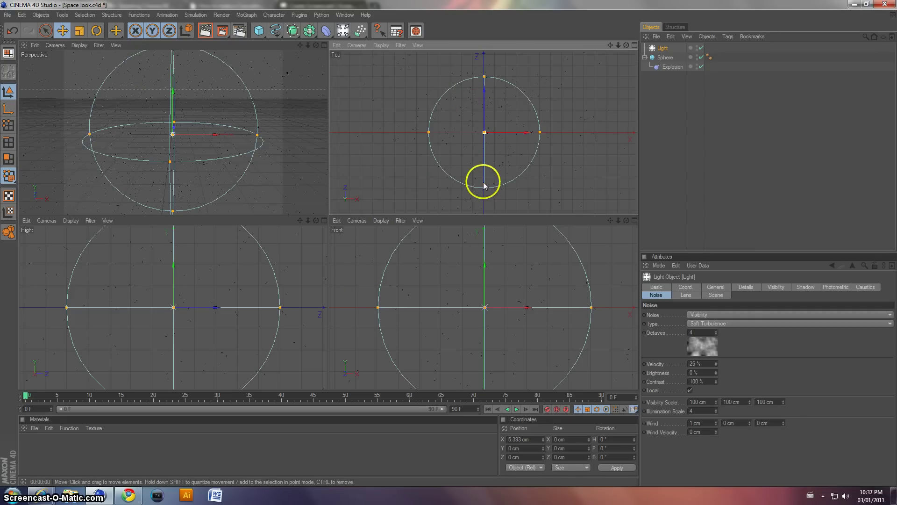
left_click_drag(484, 186, 448, 214)
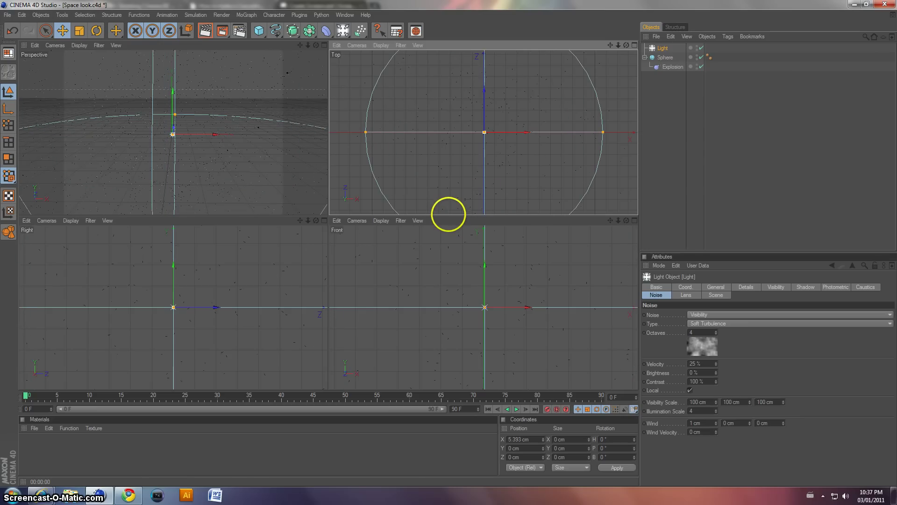
left_click(323, 46)
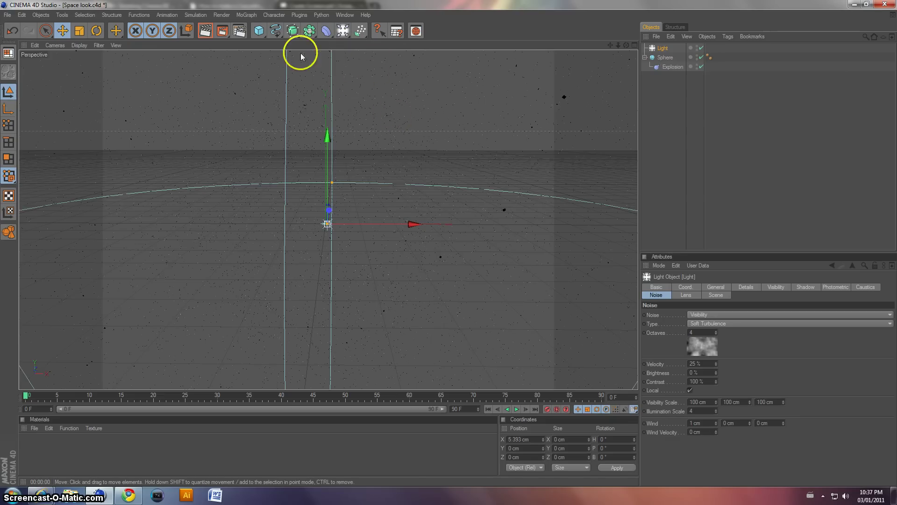
Render the Perspective view to preview the teal volumetric gas cloud among the stars.
left_click(205, 32)
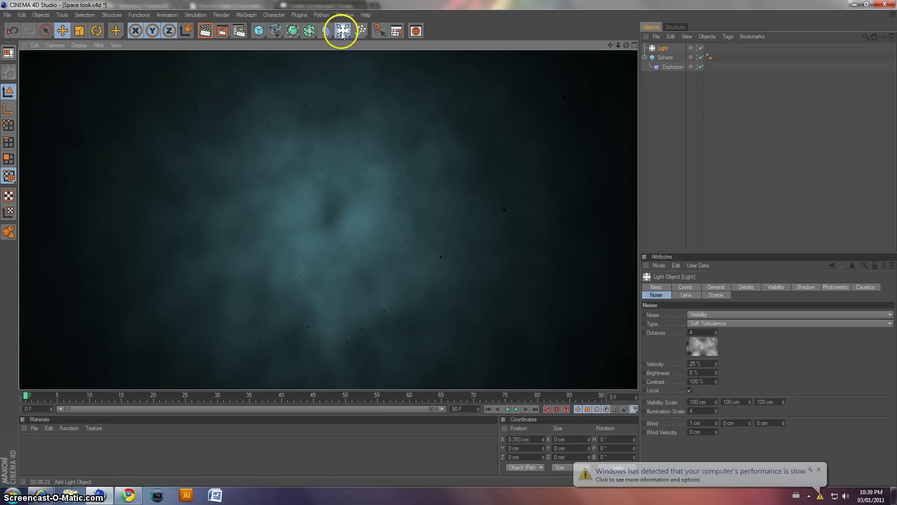
Add a second light, Light.1, in Include mode with only the Sphere in its Objects list.
left_click_drag(342, 34, 361, 38)
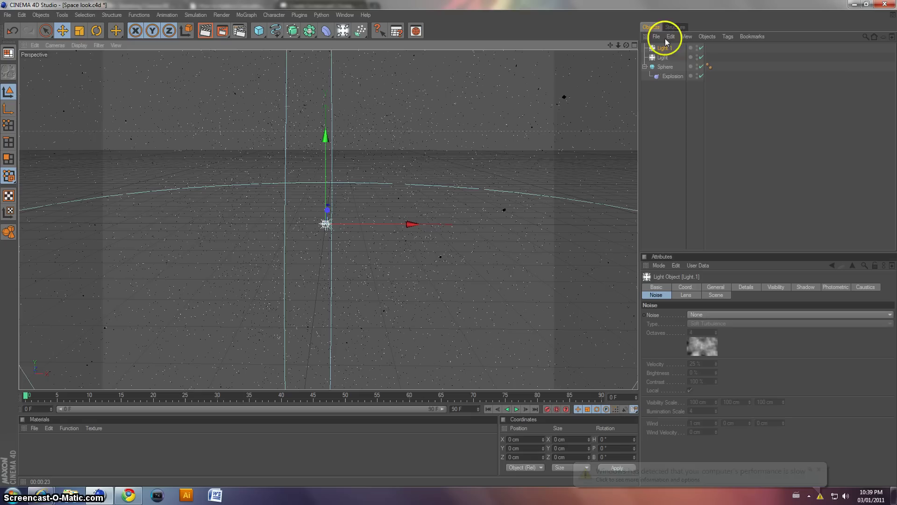
left_click(716, 295)
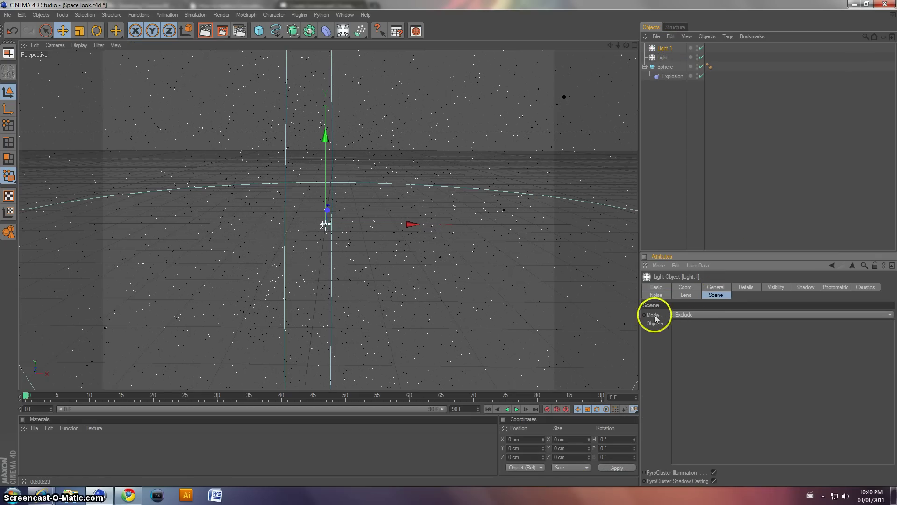
left_click(679, 315)
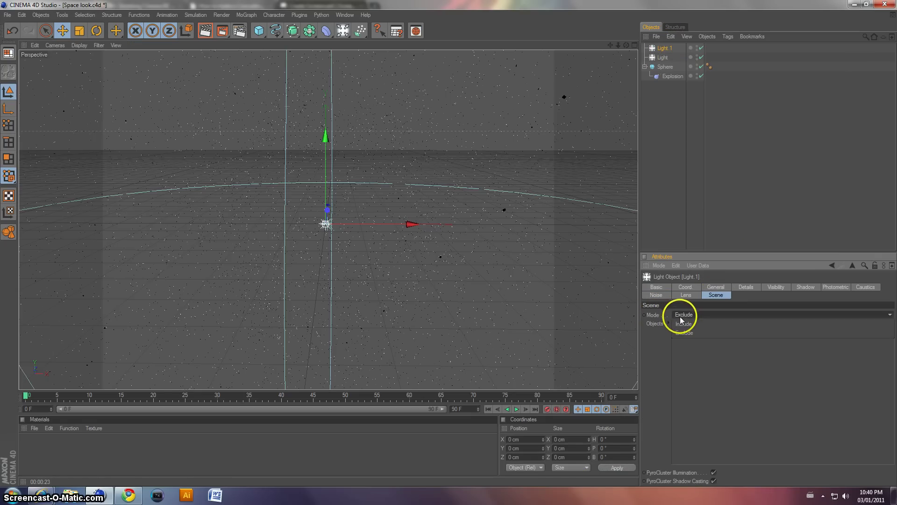
left_click(685, 324)
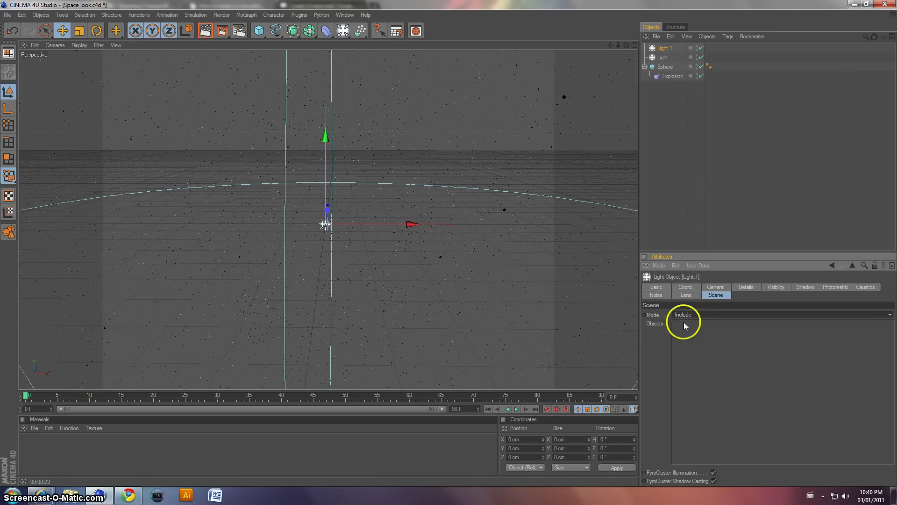
left_click(661, 68)
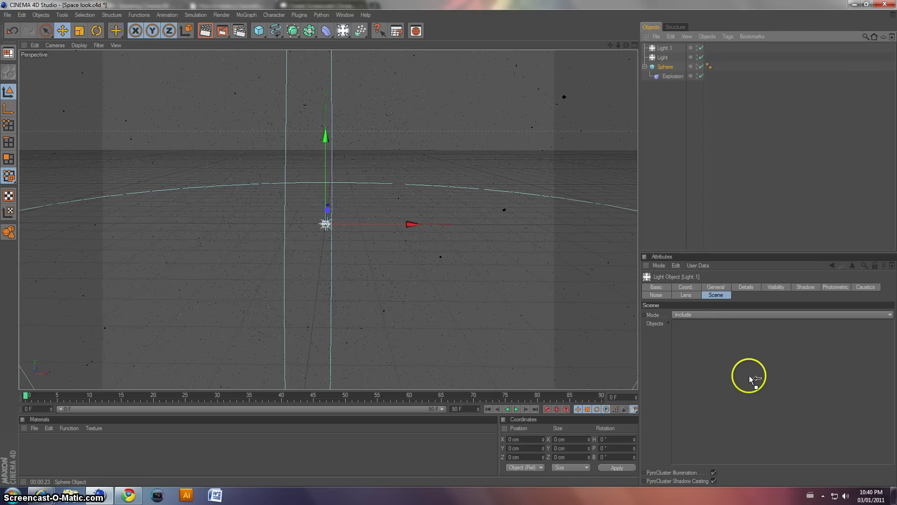
left_click_drag(751, 376, 751, 376)
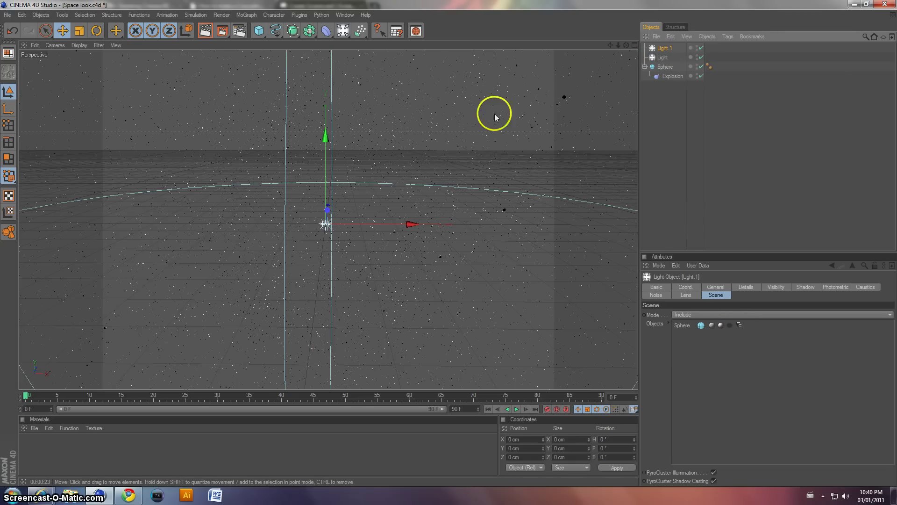
Render the Perspective view, then move Light.1 back along Z to about -717 cm in four-view layout.
left_click(205, 31)
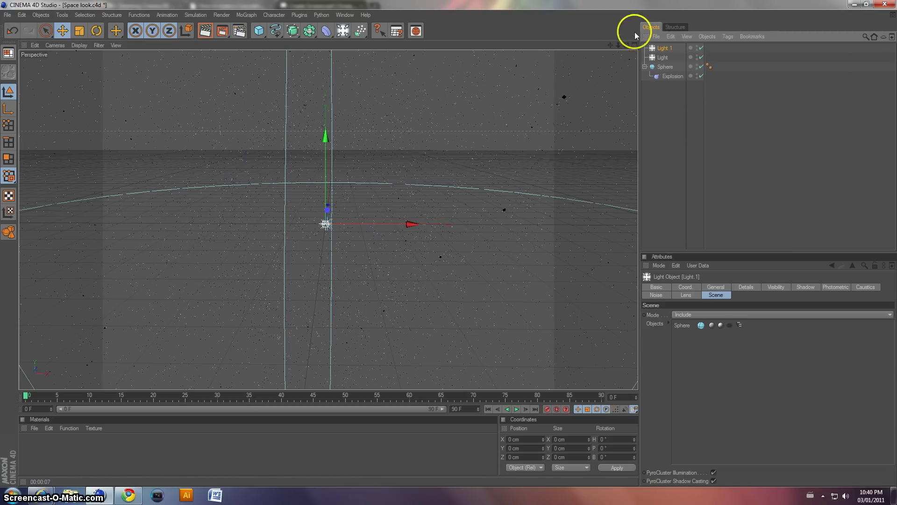
left_click(635, 45)
left_click_drag(490, 94, 449, 214)
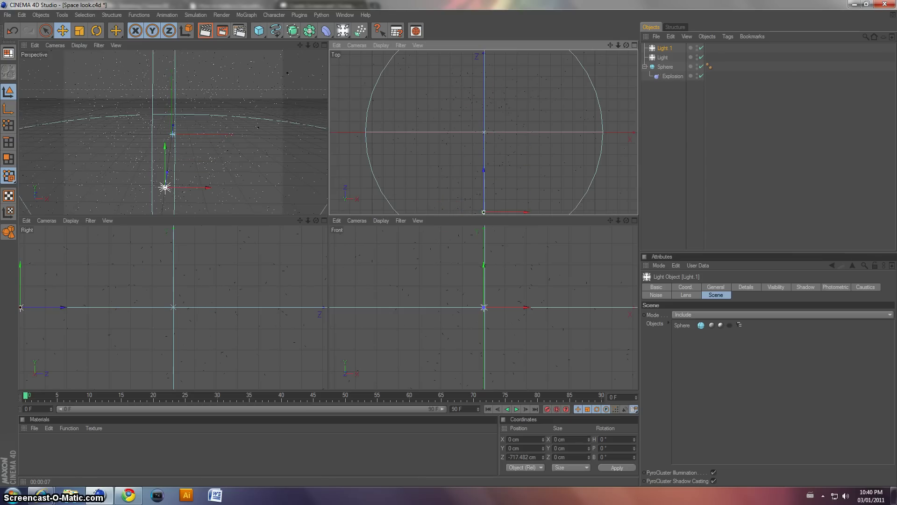
Return to the enlarged Perspective view, render it, and select the original Light.
left_click(325, 45)
left_click(206, 34)
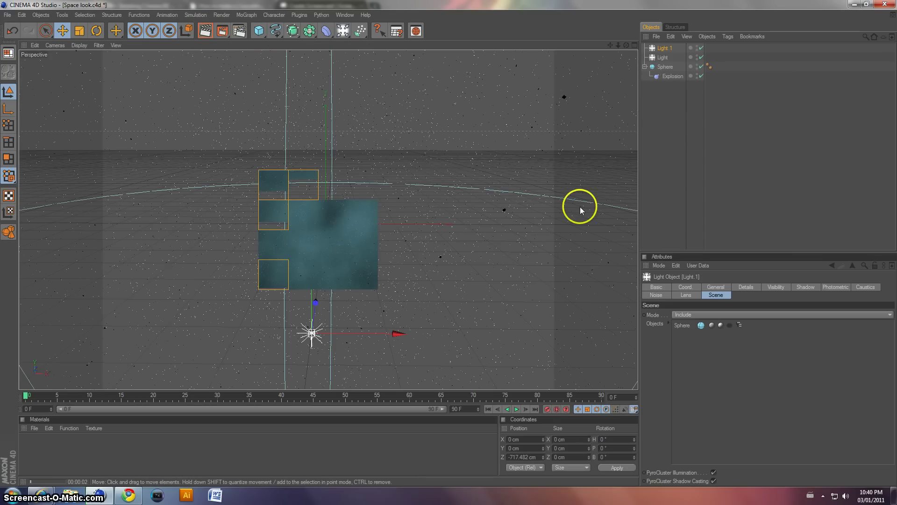
left_click(662, 58)
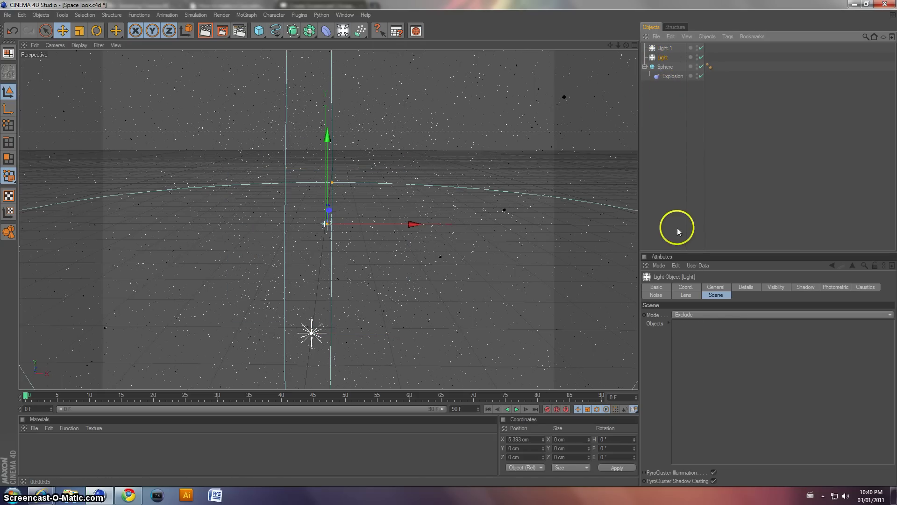
Lower the original light's intensity to 50% and render the Perspective view to preview it.
left_click(713, 287)
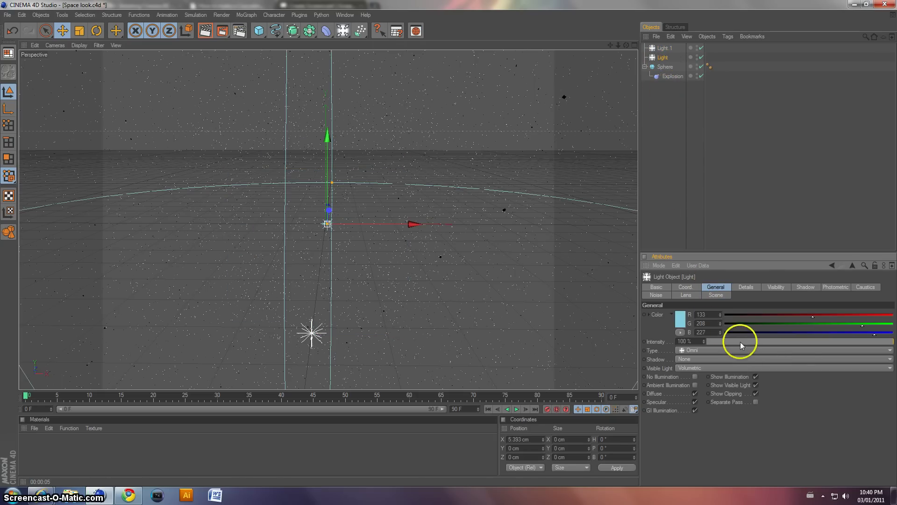
left_click_drag(740, 342, 801, 348)
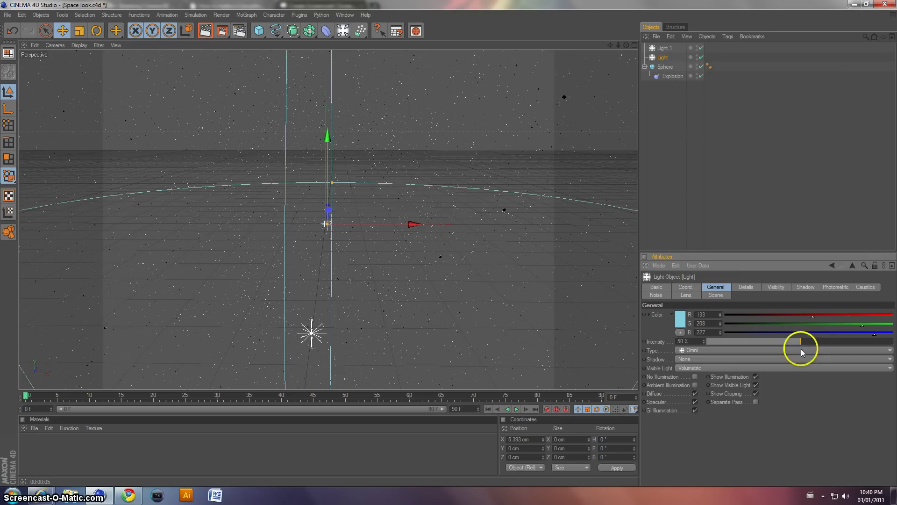
left_click(714, 297)
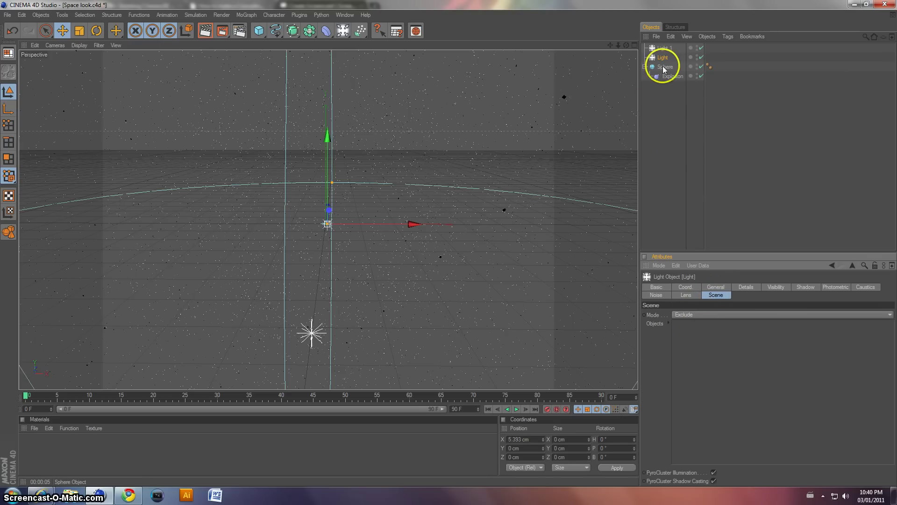
left_click(212, 35)
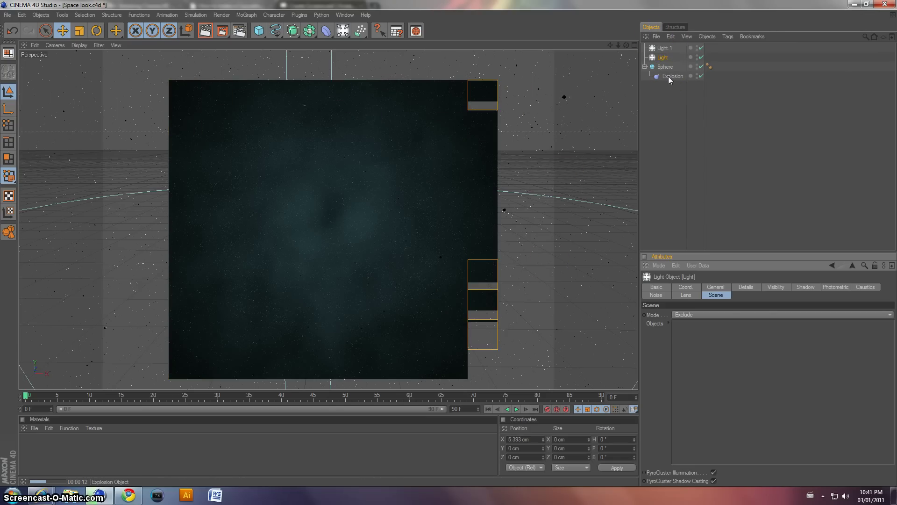
Raise the Explosion deformer's strength step by step to 84%.
left_click(668, 77)
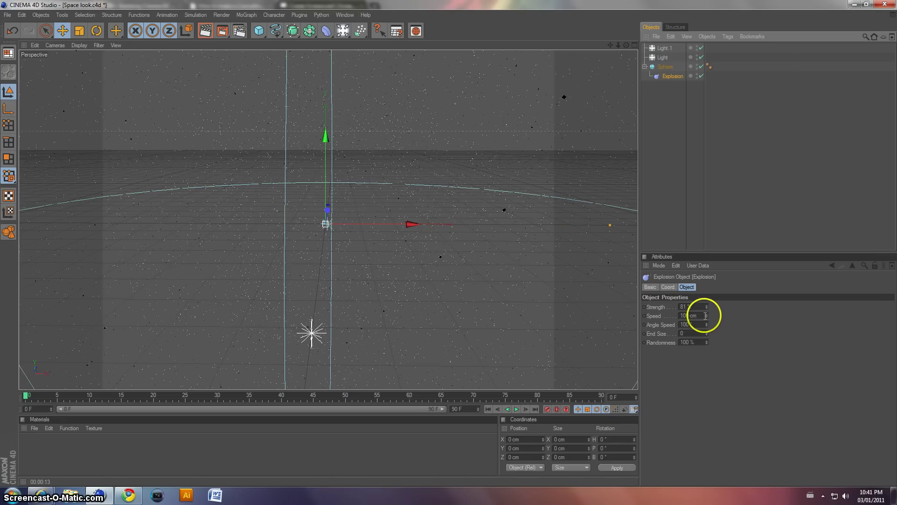
left_click(707, 305)
left_click(707, 305)
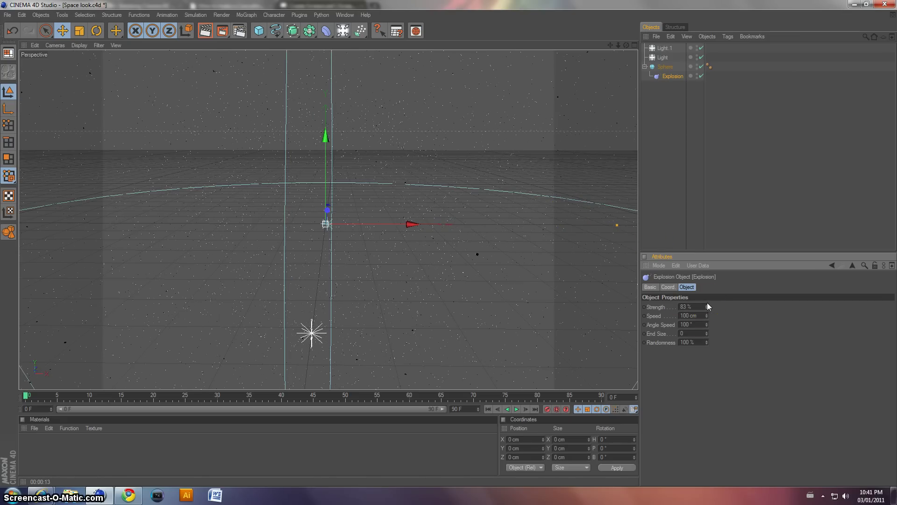
left_click(706, 304)
Set the light's colour to a paler blue (R167 G217 B230), then start and close a full render.
left_click(662, 58)
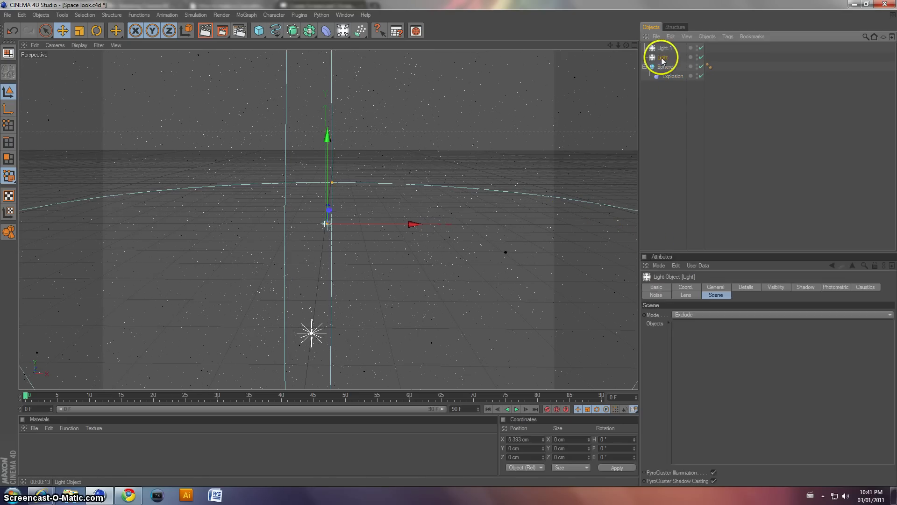
left_click(715, 288)
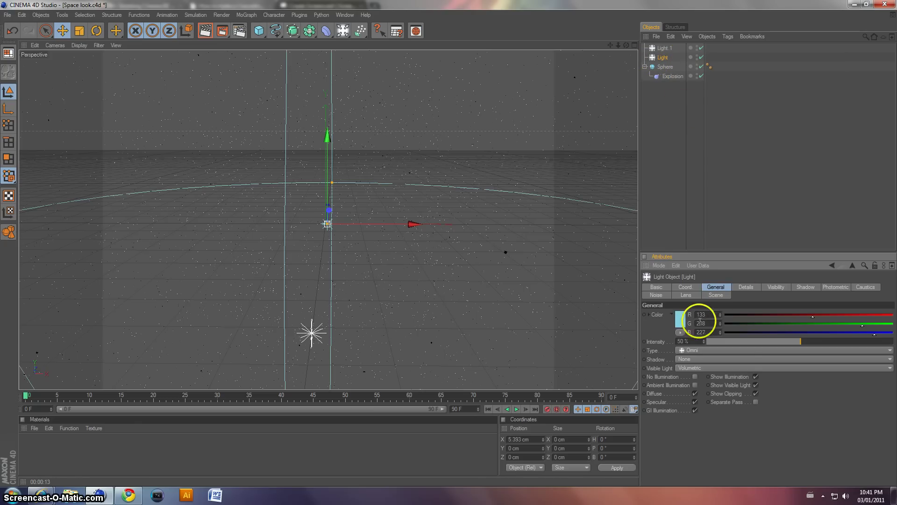
left_click(682, 318)
left_click(651, 298)
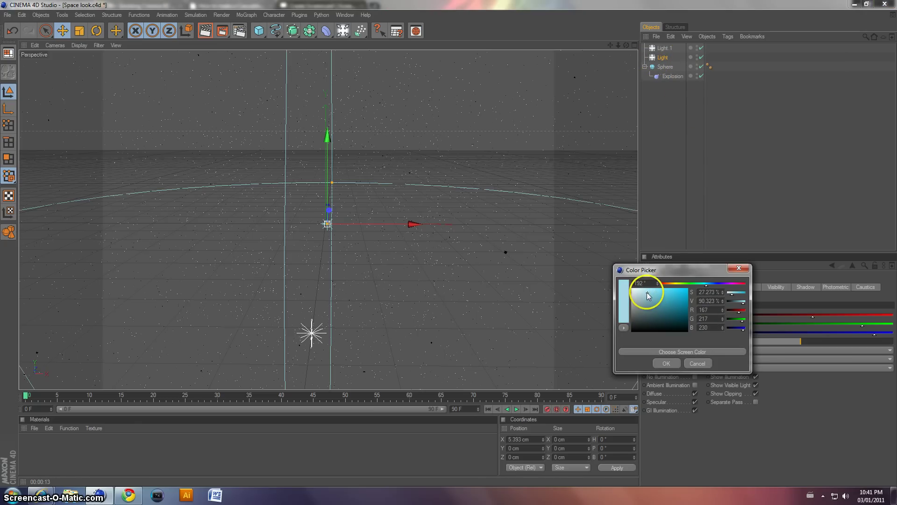
left_click(666, 363)
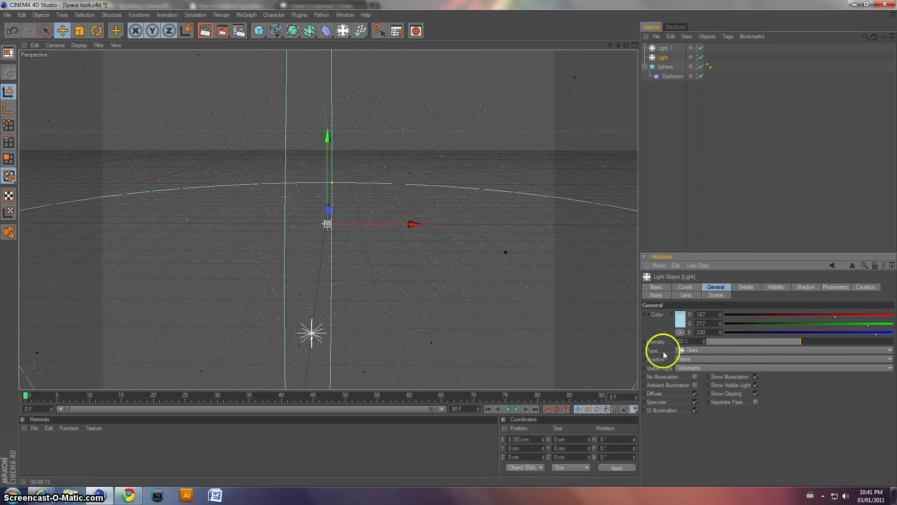
left_click(218, 33)
left_click(386, 7)
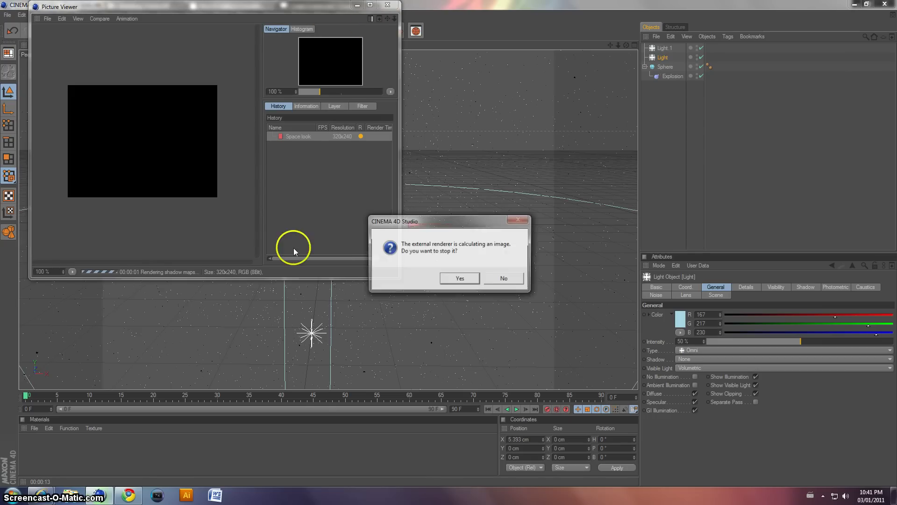
Confirm stopping the running Picture Viewer render.
left_click(458, 279)
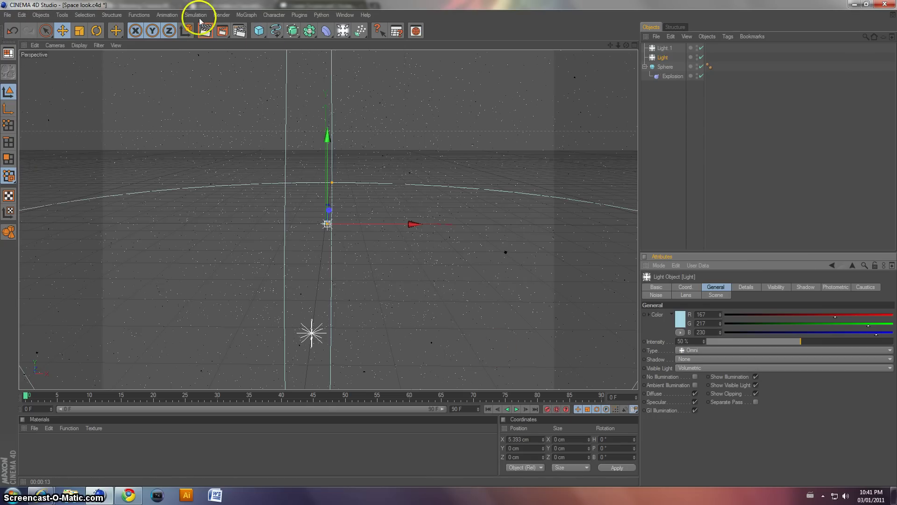